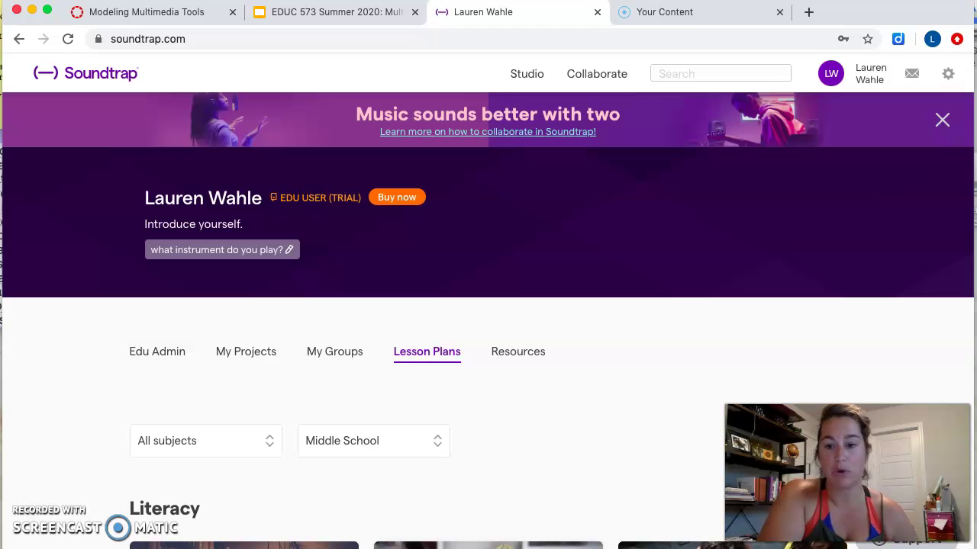
- Open the Edu Admin section of the teacher profile to view seats and permissions
scroll(301, 400, down, 2)
scroll(302, 401, up, 2)
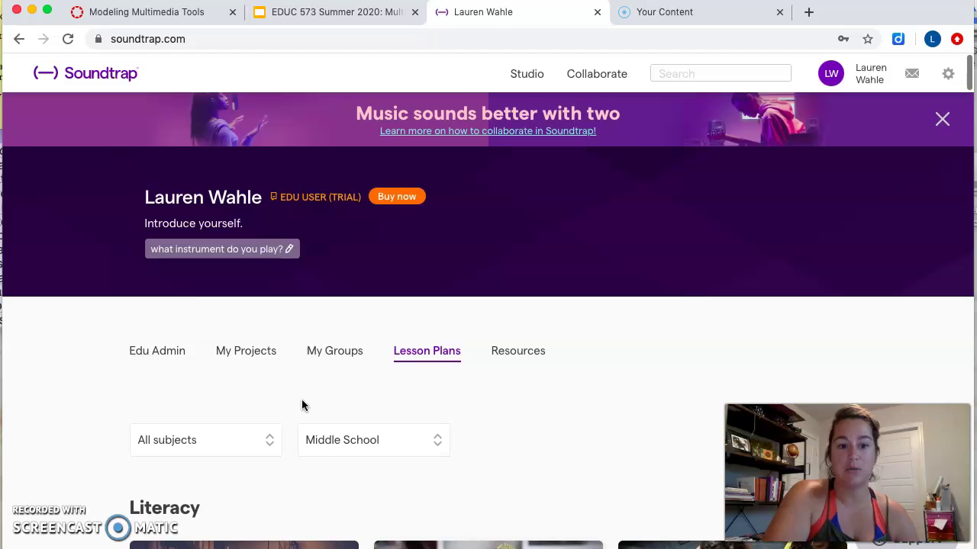
click(158, 351)
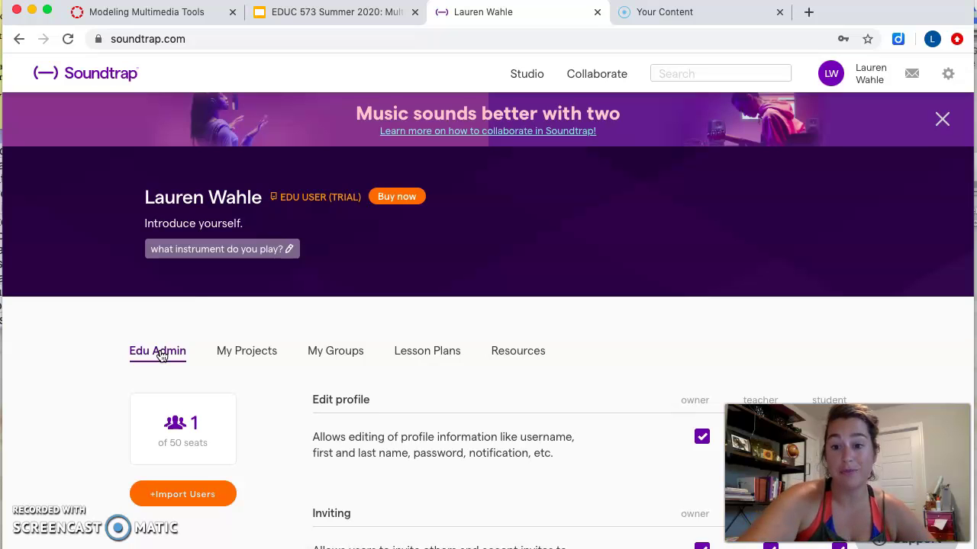
- Bring up the admin Permissions page showing 1 of 50 seats used
scroll(244, 339, down, 2)
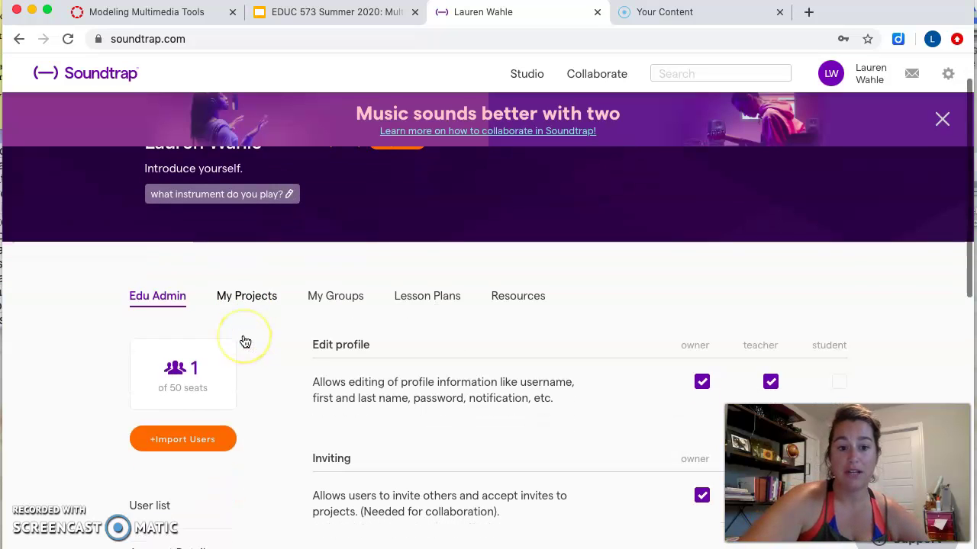
scroll(245, 341, up, 2)
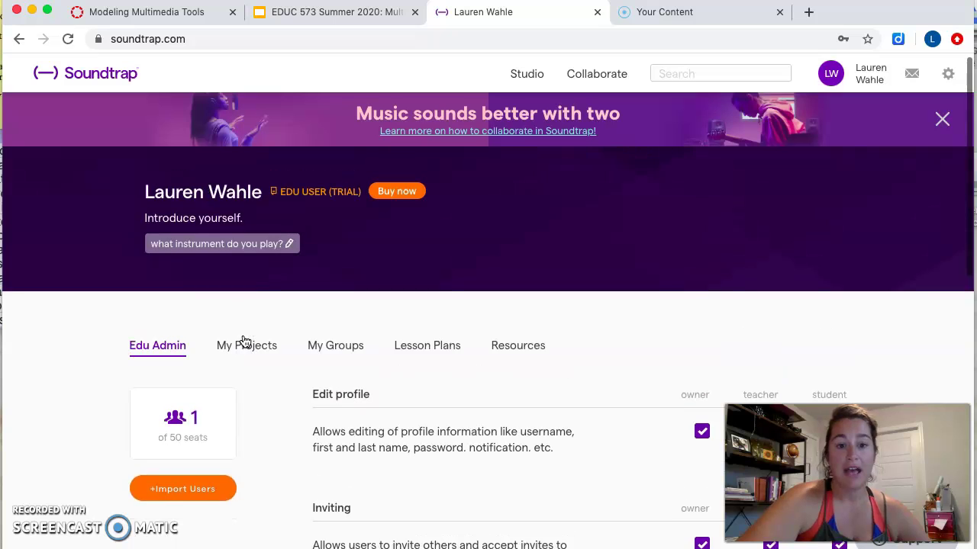
click(141, 345)
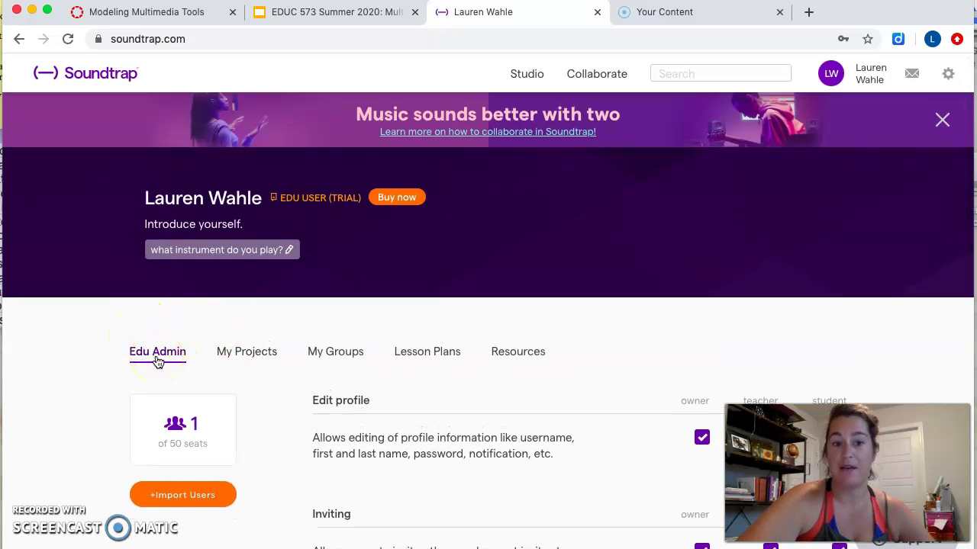
- Look over the role checkboxes for editing profiles, inviting, messaging and video chat
scroll(158, 361, down, 4)
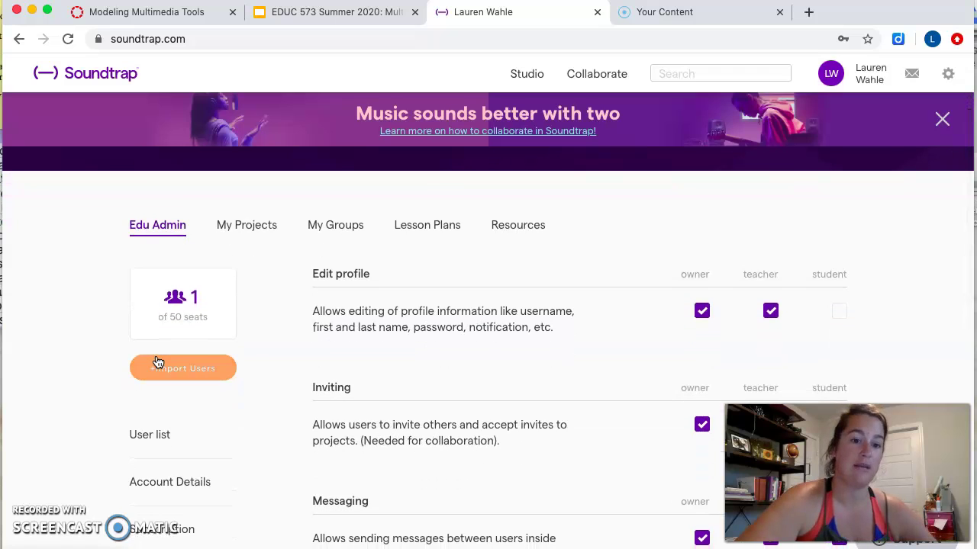
scroll(144, 342, down, 2)
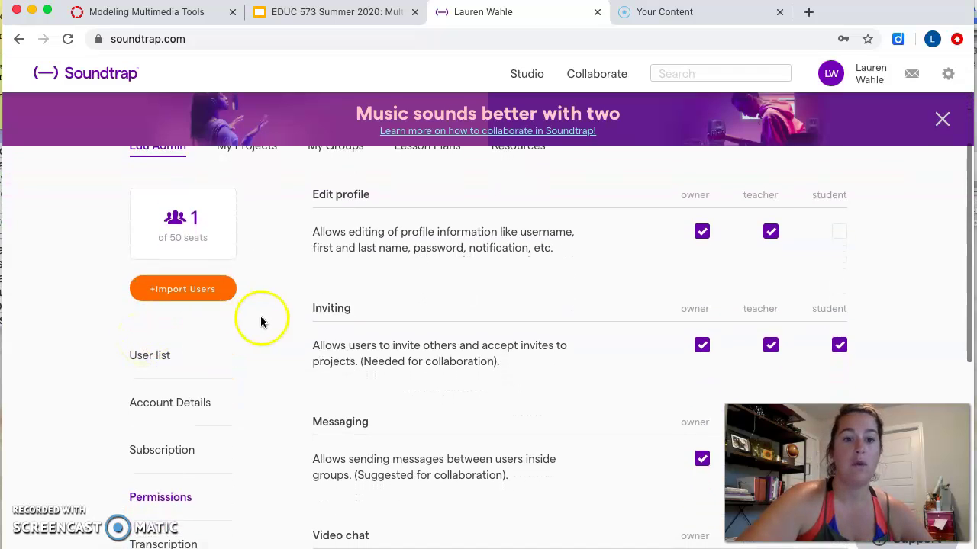
scroll(194, 495, down, 1)
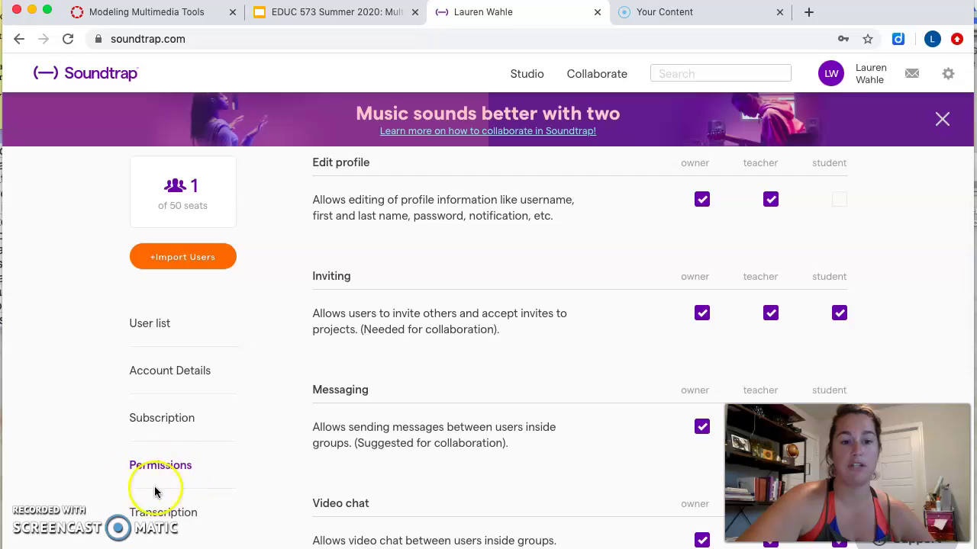
click(159, 501)
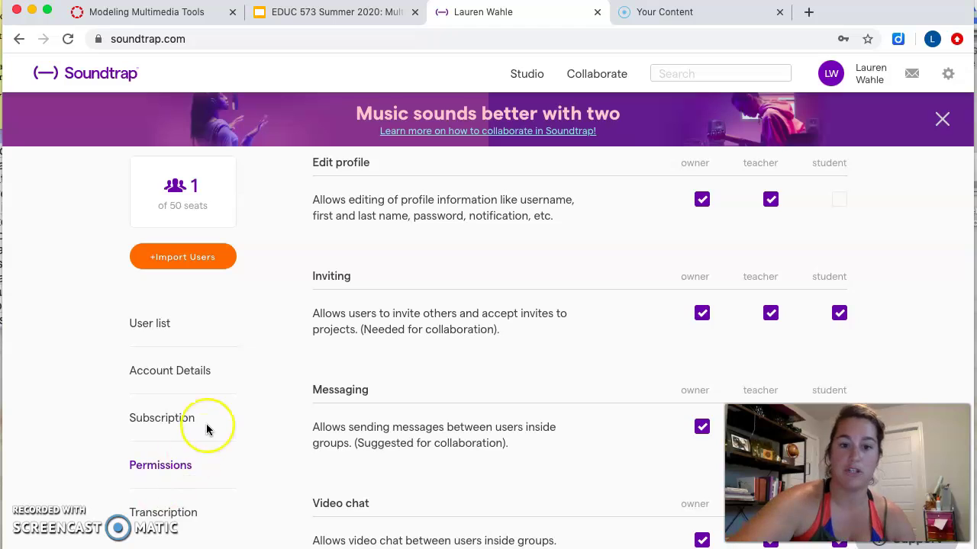
scroll(206, 427, up, 2)
- Glance at My Projects, then show My Groups with Default Group's one member and invite code
click(247, 296)
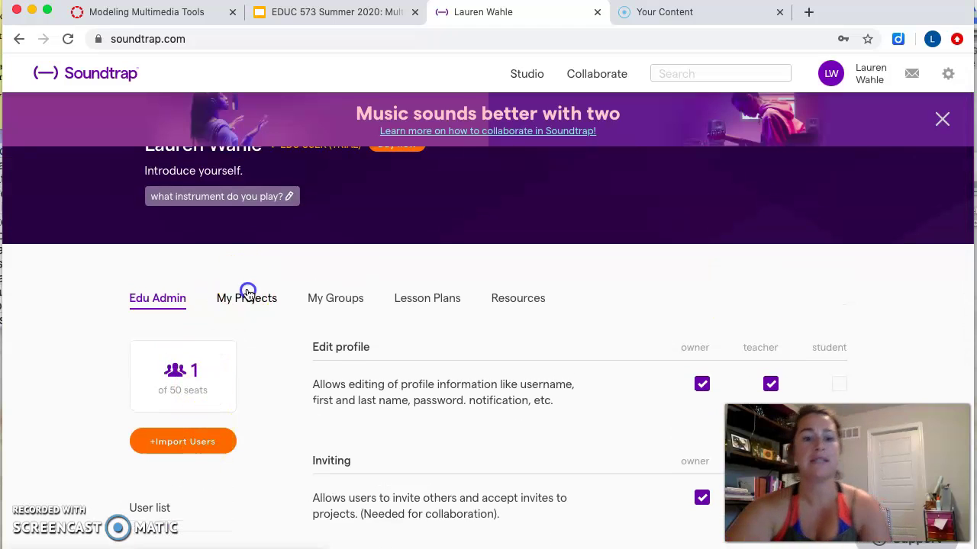
scroll(248, 296, down, 2)
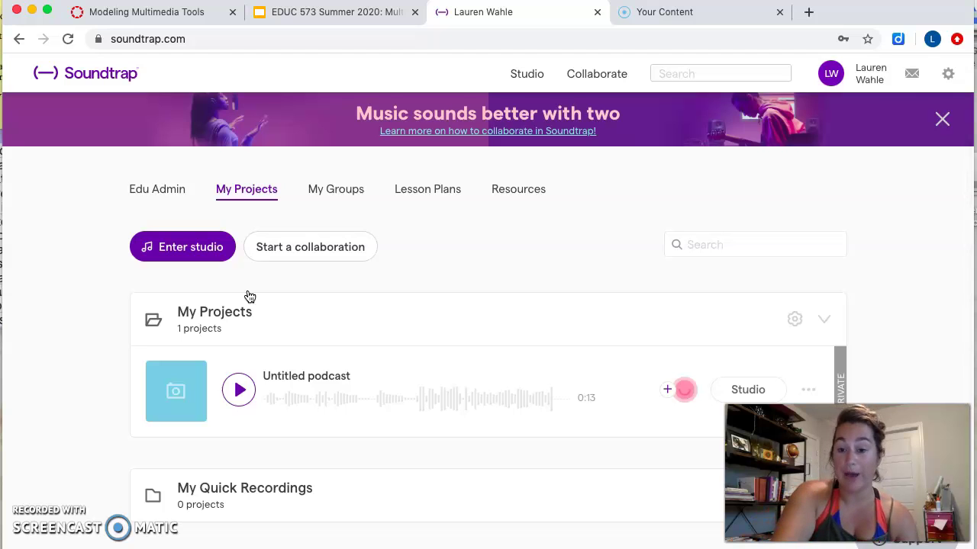
click(250, 286)
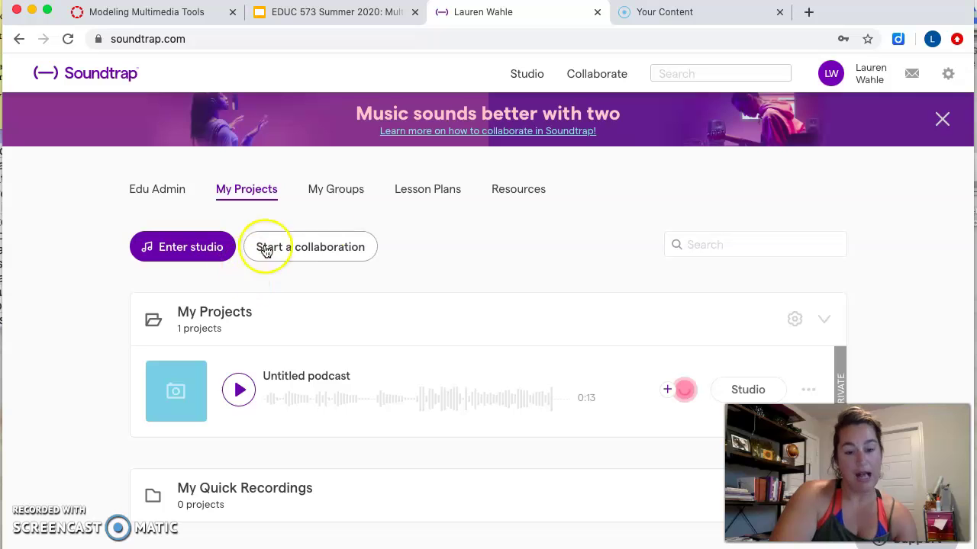
click(335, 202)
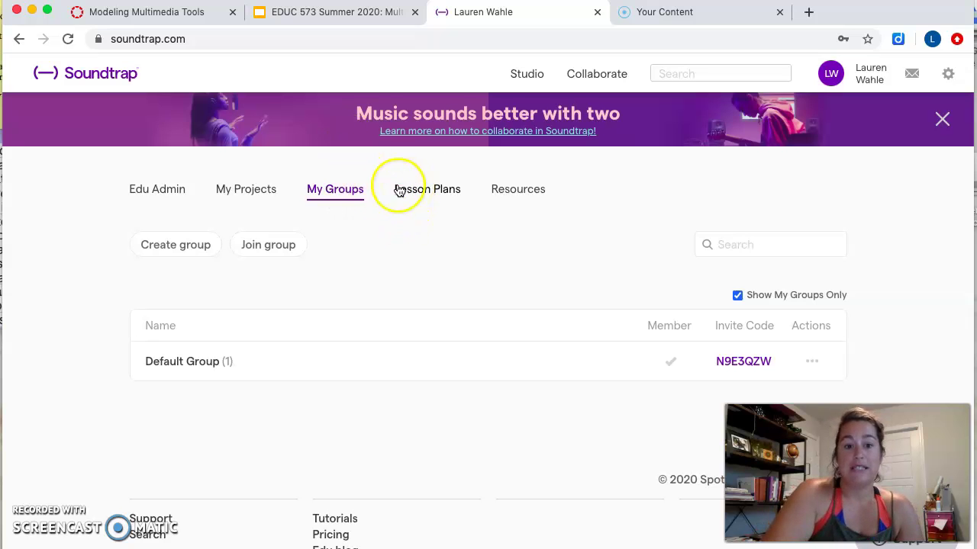
- After dismissing the Join group form, create a class group named '1st Hour'
click(275, 253)
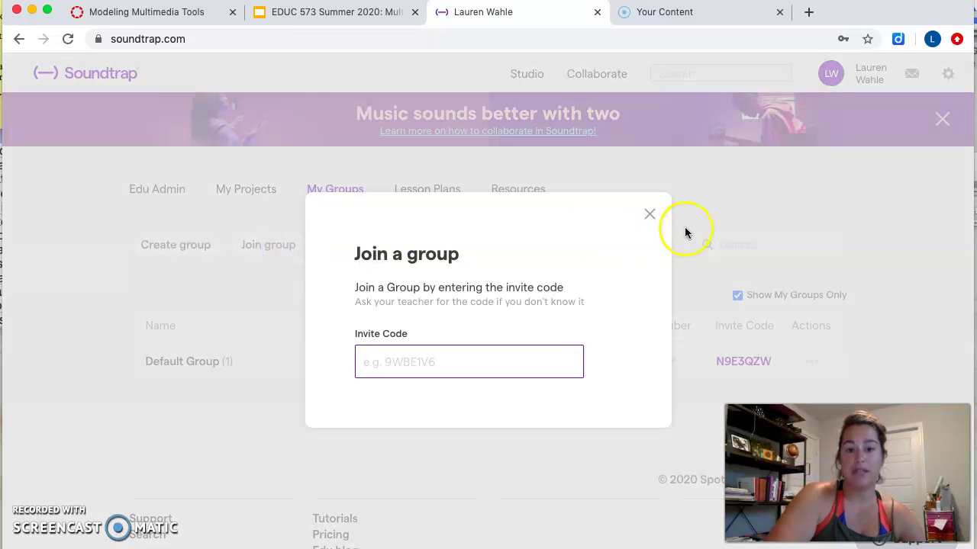
click(652, 213)
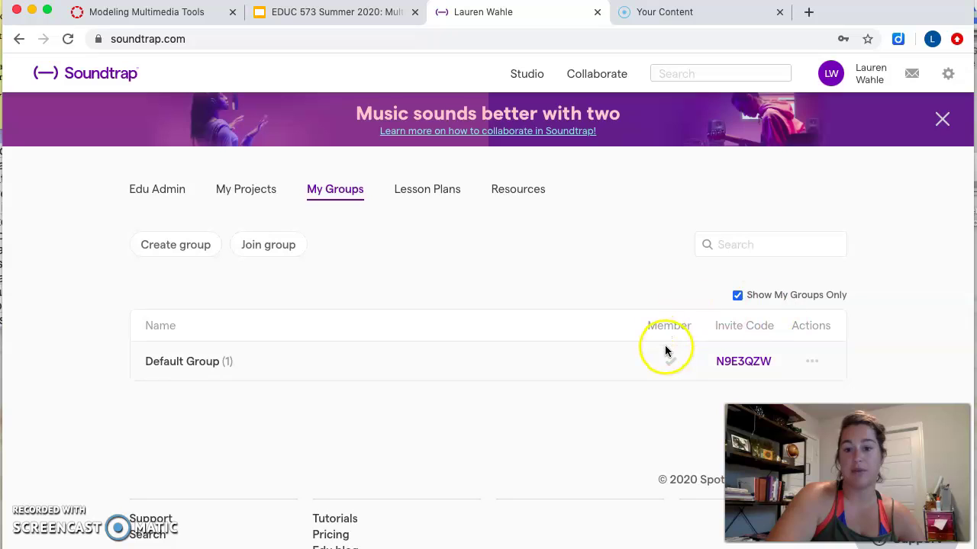
click(176, 246)
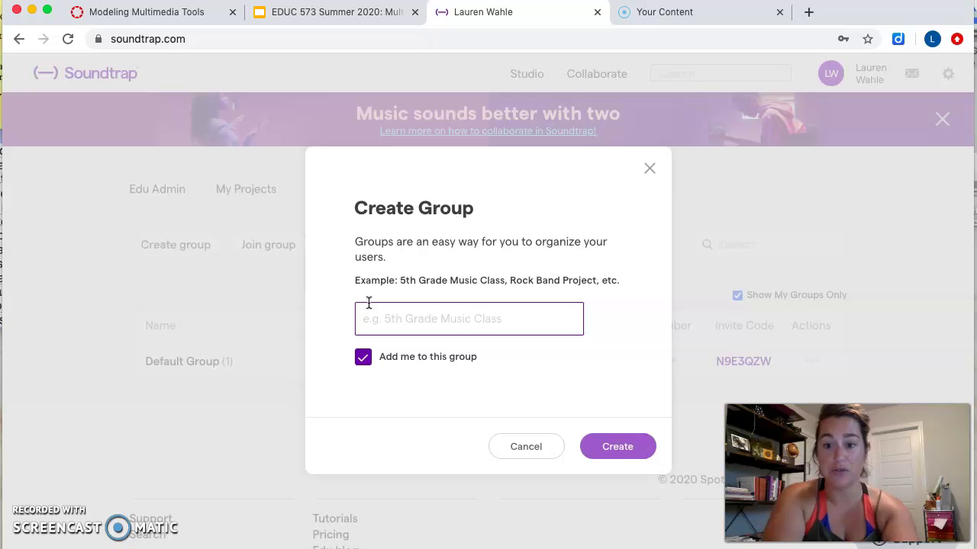
text(1st Hour)
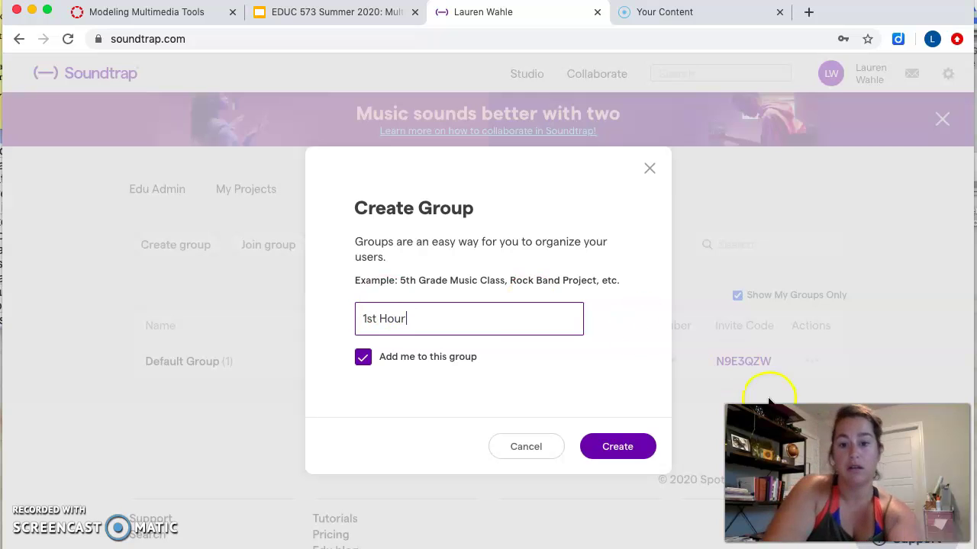
click(617, 447)
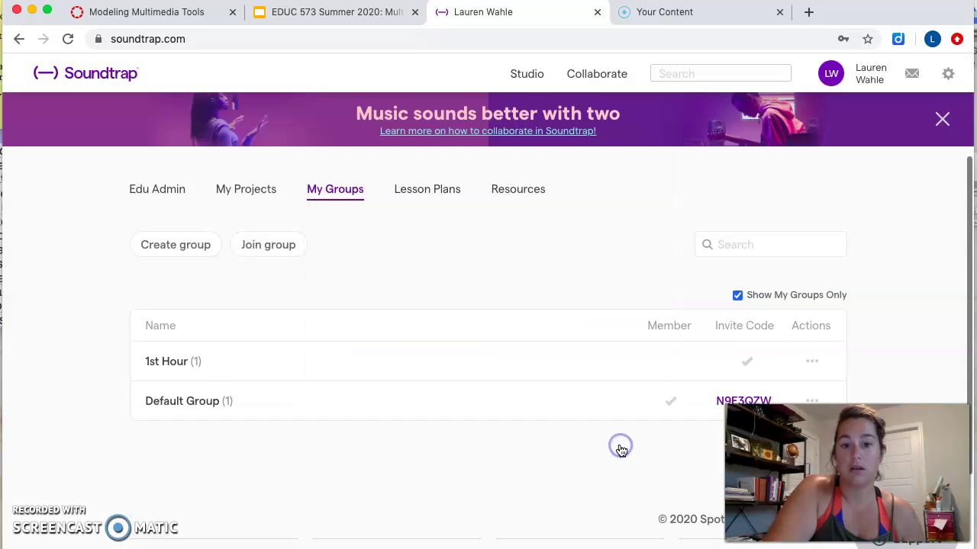
click(191, 360)
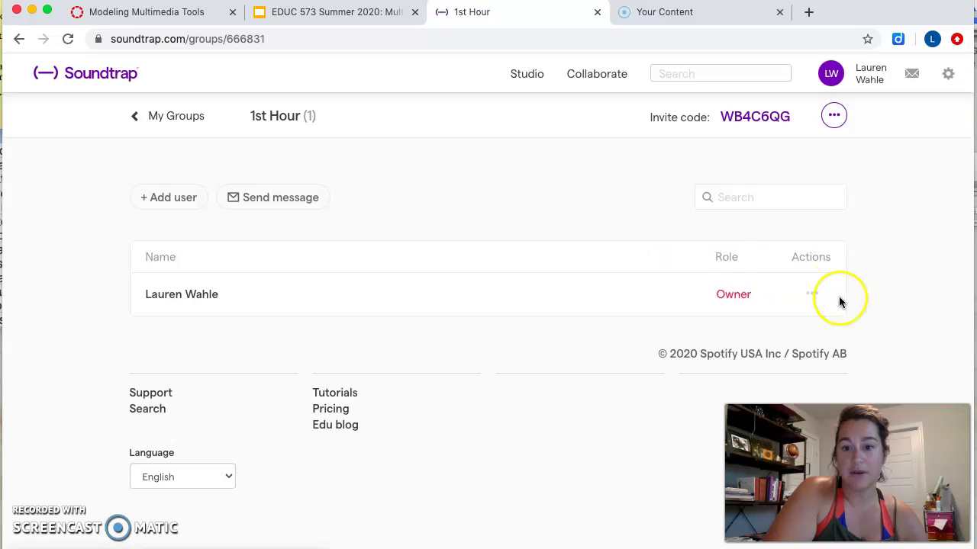
click(183, 197)
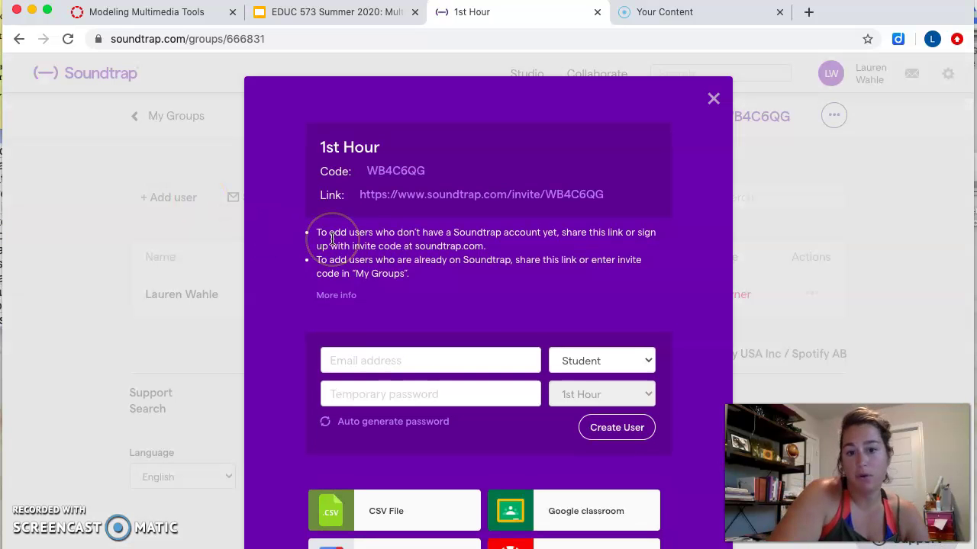
scroll(332, 238, down, 2)
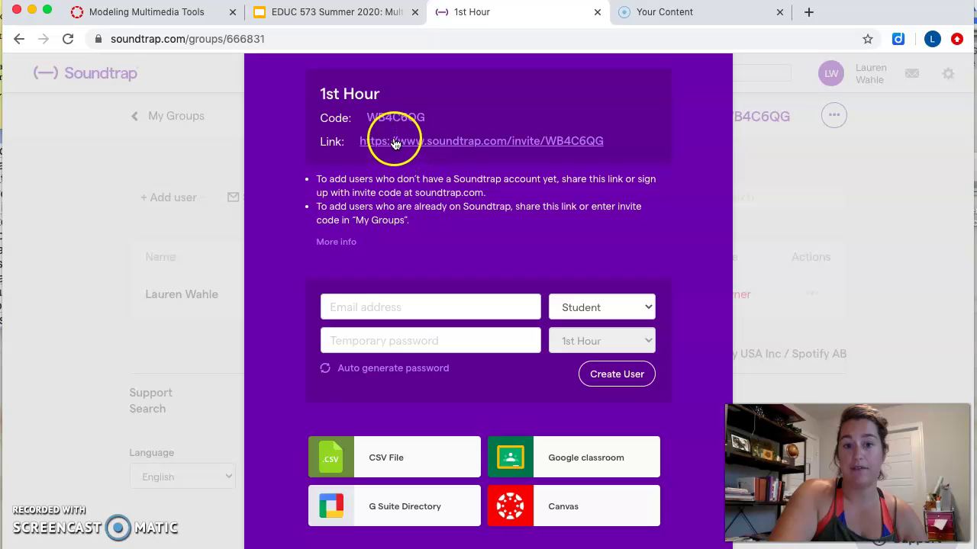
drag(434, 116, 308, 119)
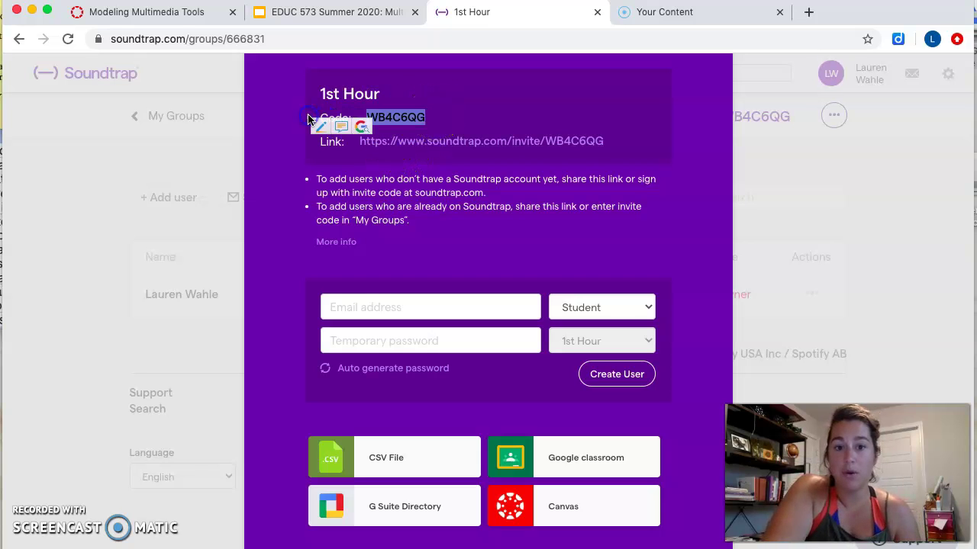
click(396, 162)
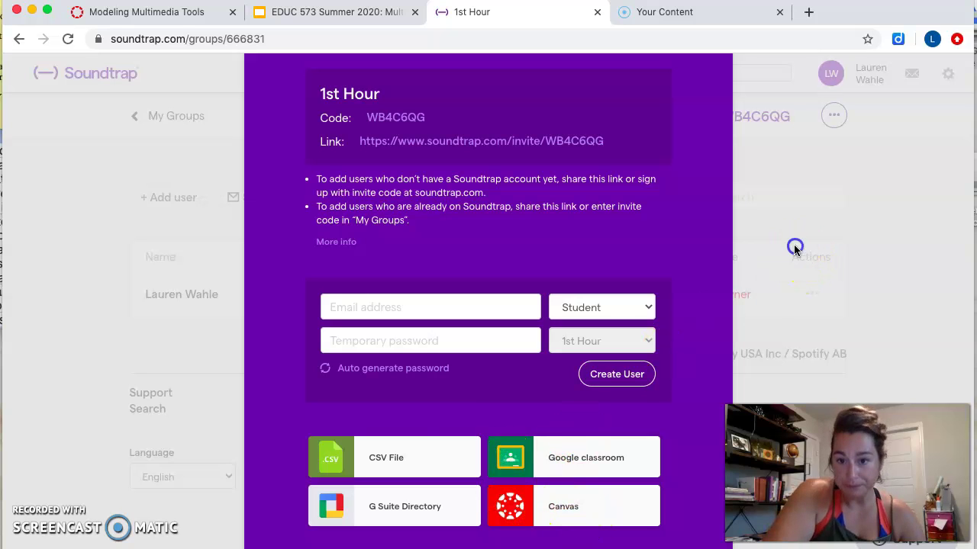
scroll(547, 252, up, 2)
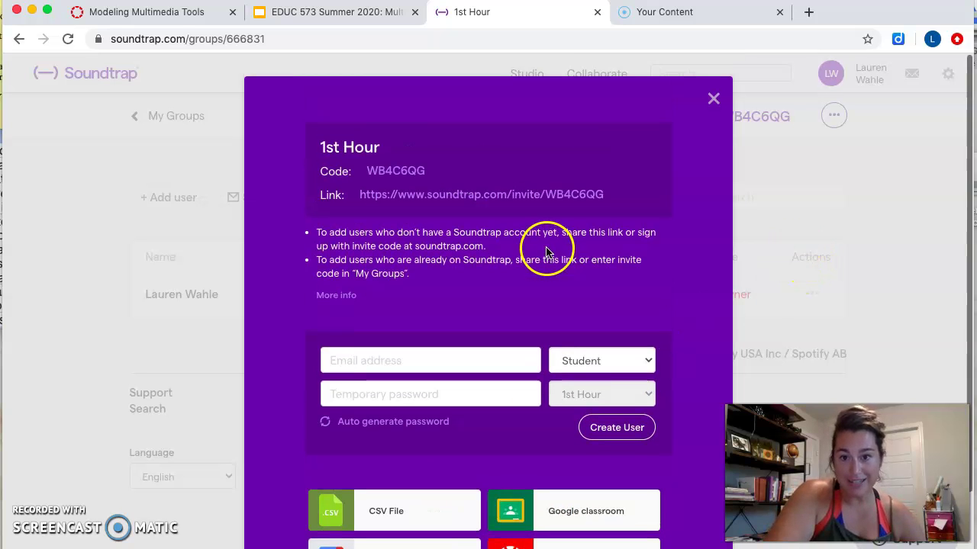
click(710, 100)
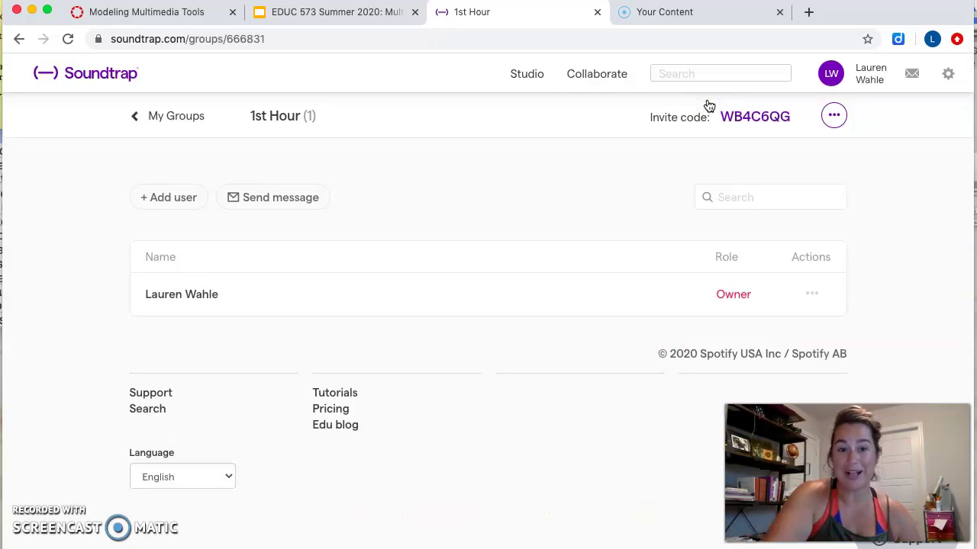
- Return to My Groups and dismiss the account activation notice
click(183, 122)
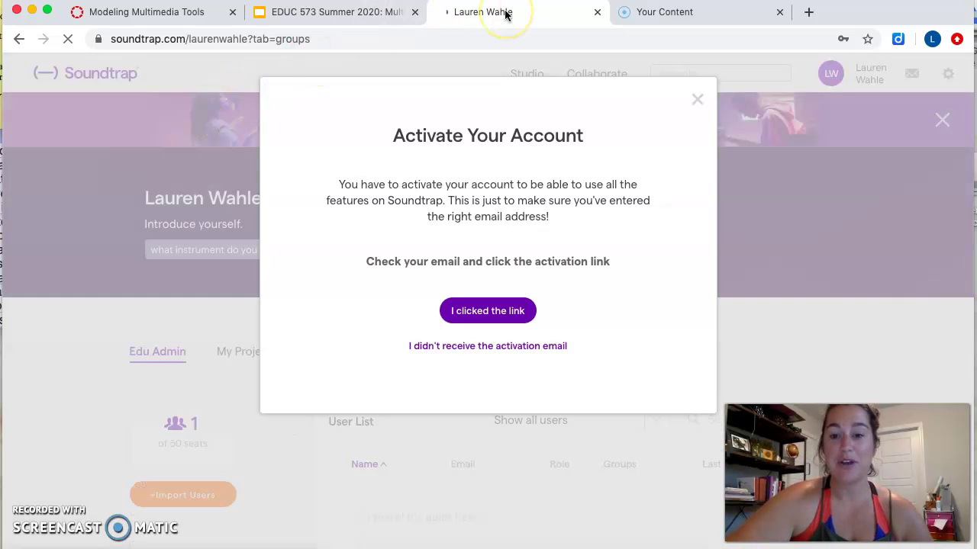
click(697, 99)
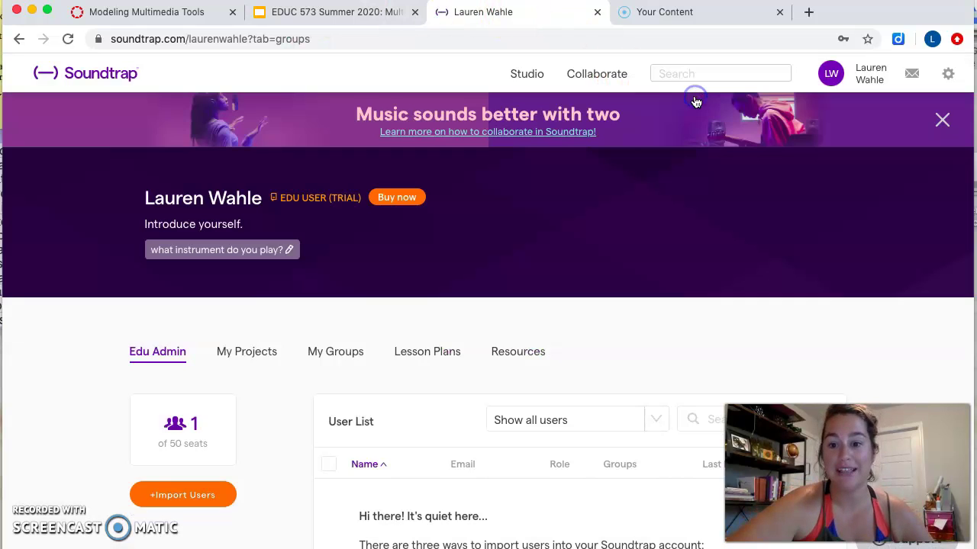
scroll(492, 258, down, 2)
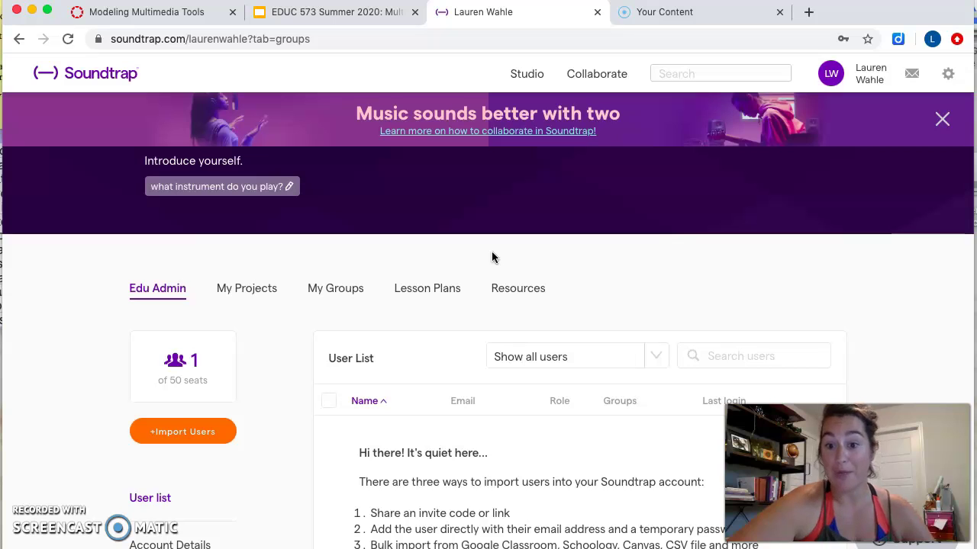
- Open the Create A Podcast lesson plan from the Lesson Plans list
click(459, 284)
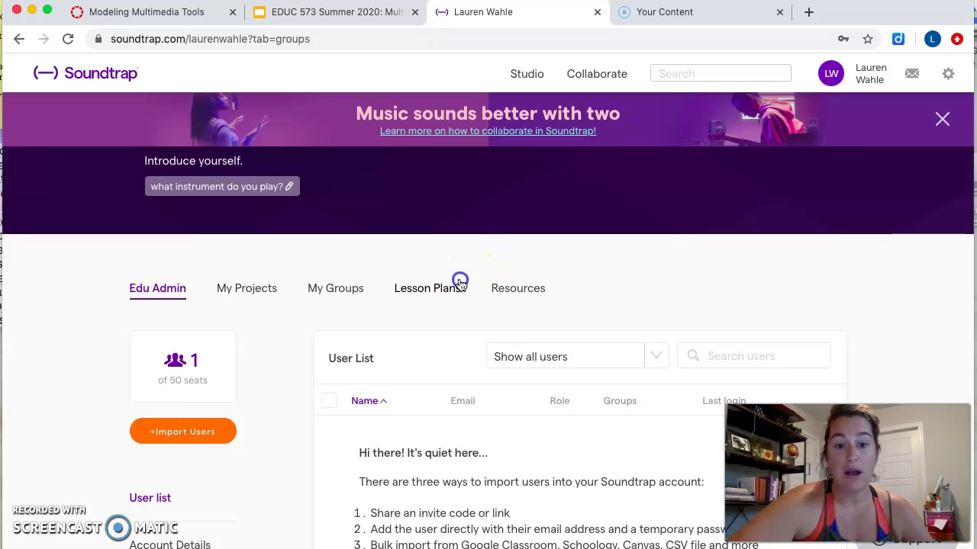
scroll(460, 285, down, 6)
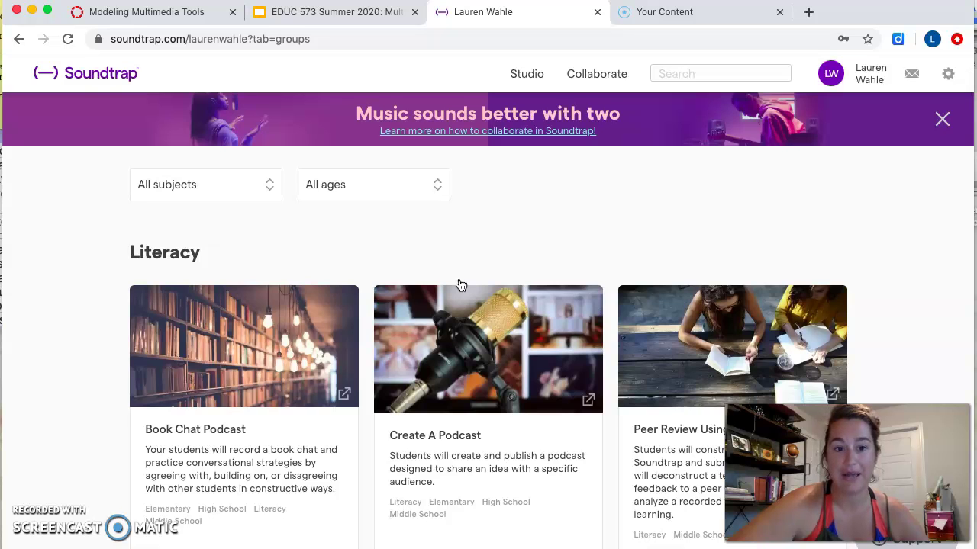
scroll(461, 284, down, 5)
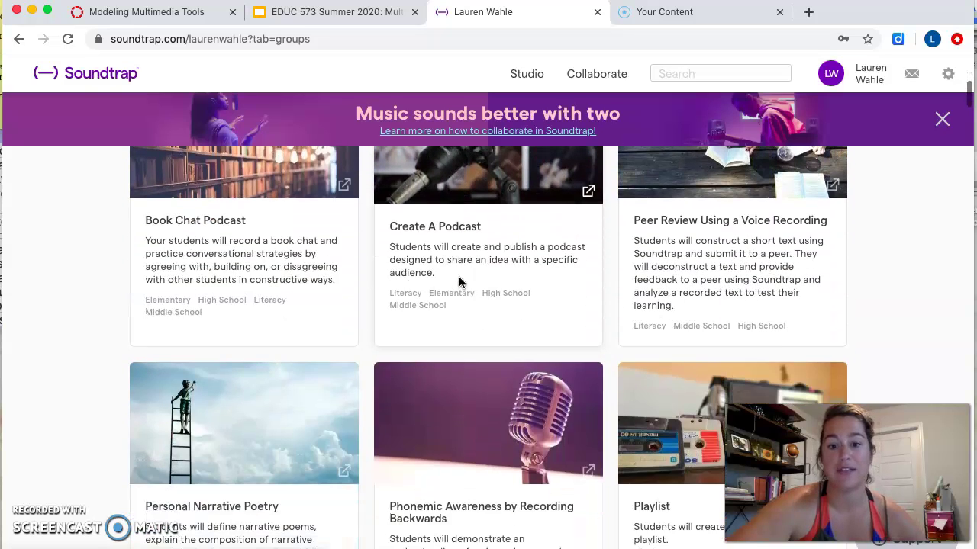
click(460, 281)
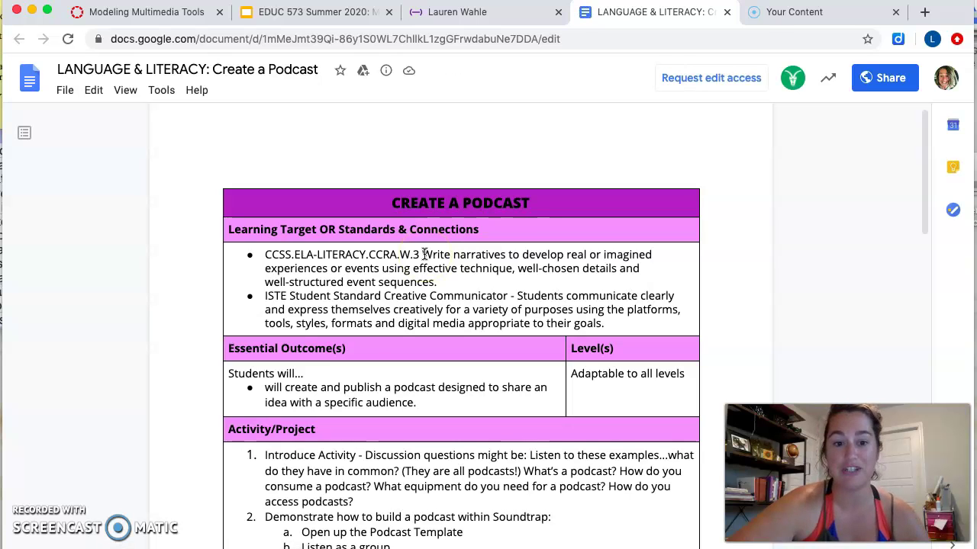
- Scroll to the doc's six-step Activity/Project section and highlight the numbered steps
scroll(425, 254, down, 1)
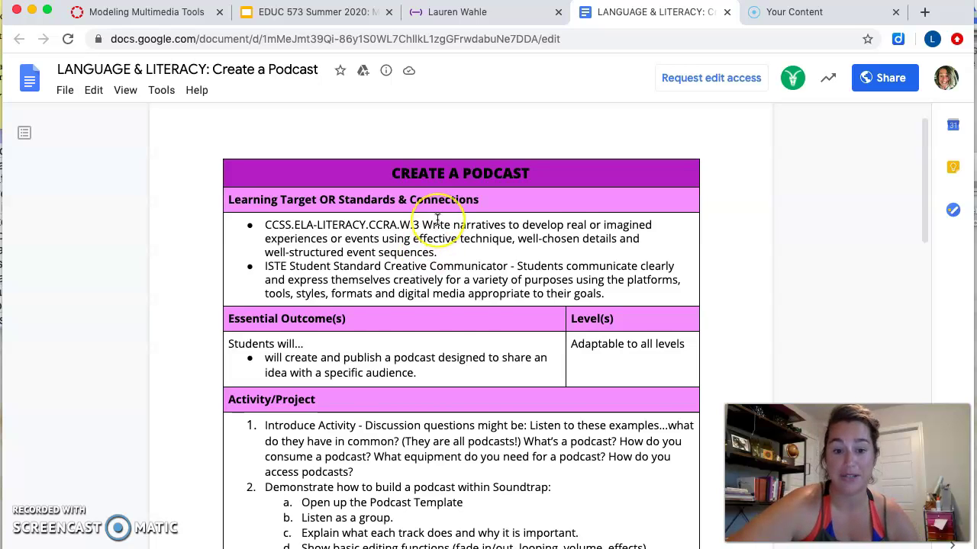
scroll(417, 237, down, 5)
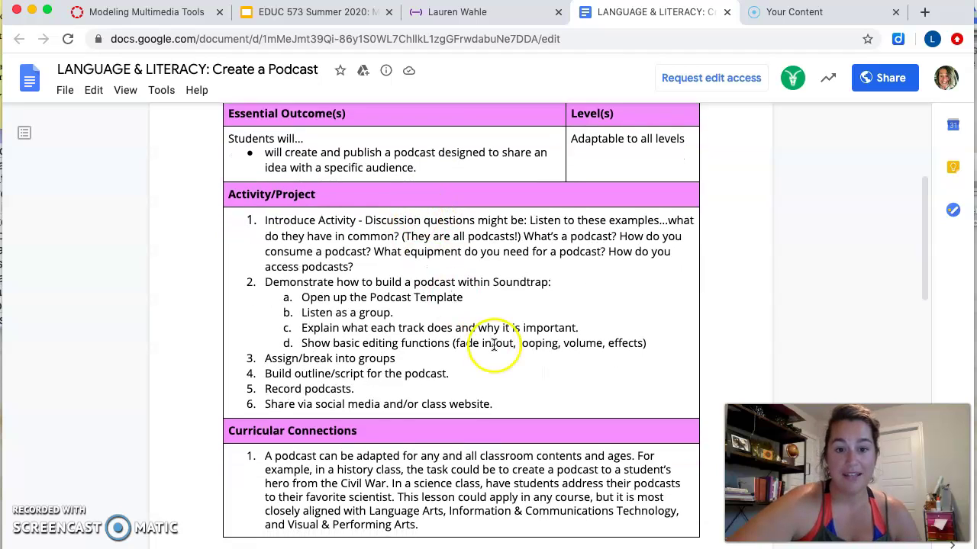
drag(496, 404, 233, 218)
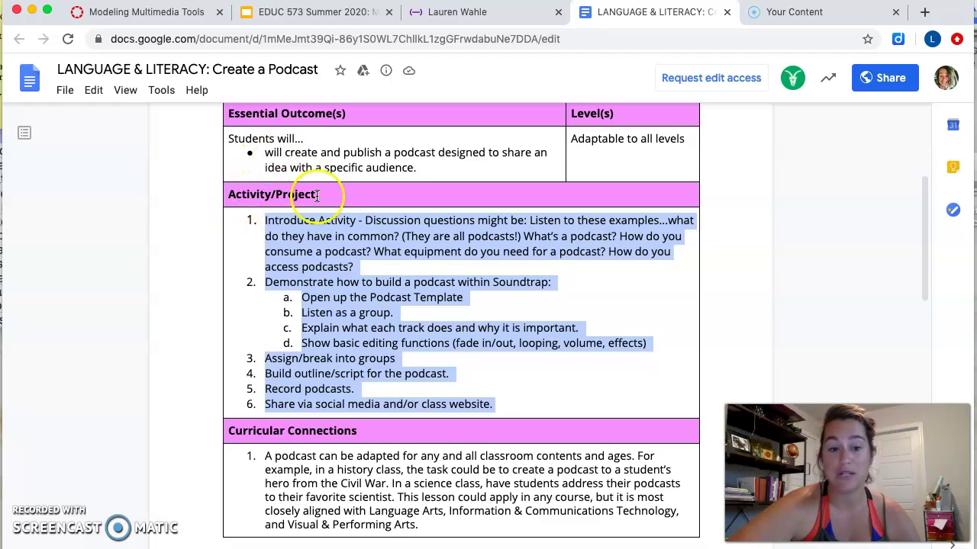
scroll(407, 330, down, 1)
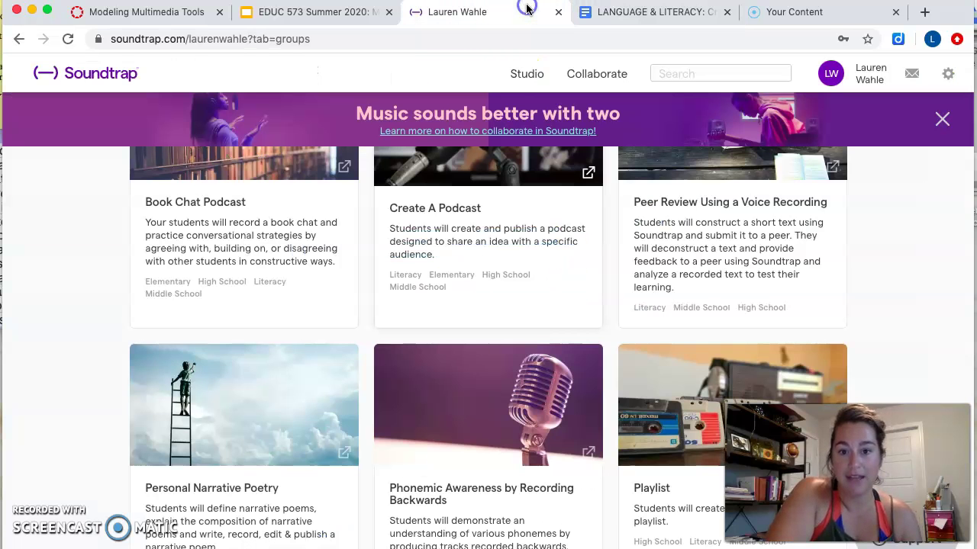
- Return to Soundtrap and open the Studio's New project choice of Music or Podcast
click(525, 12)
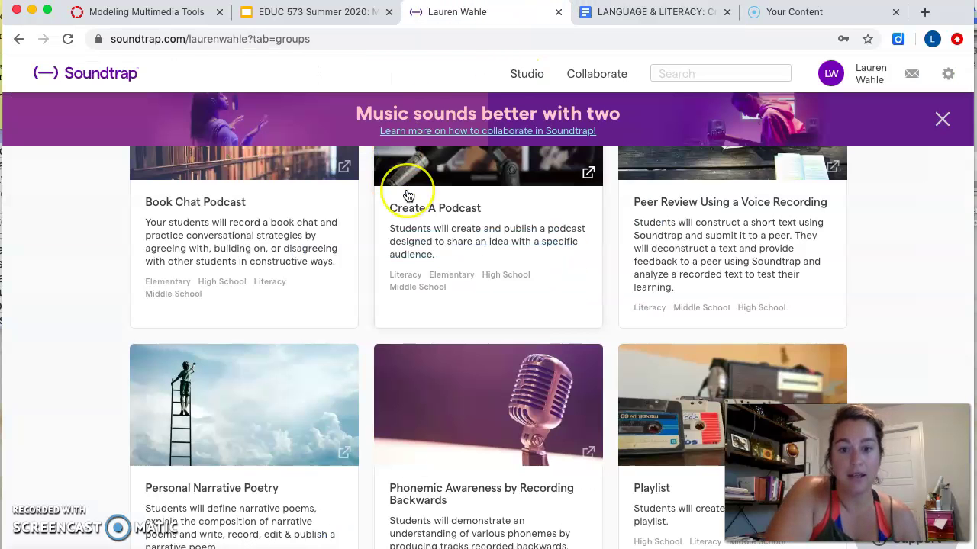
scroll(408, 196, up, 6)
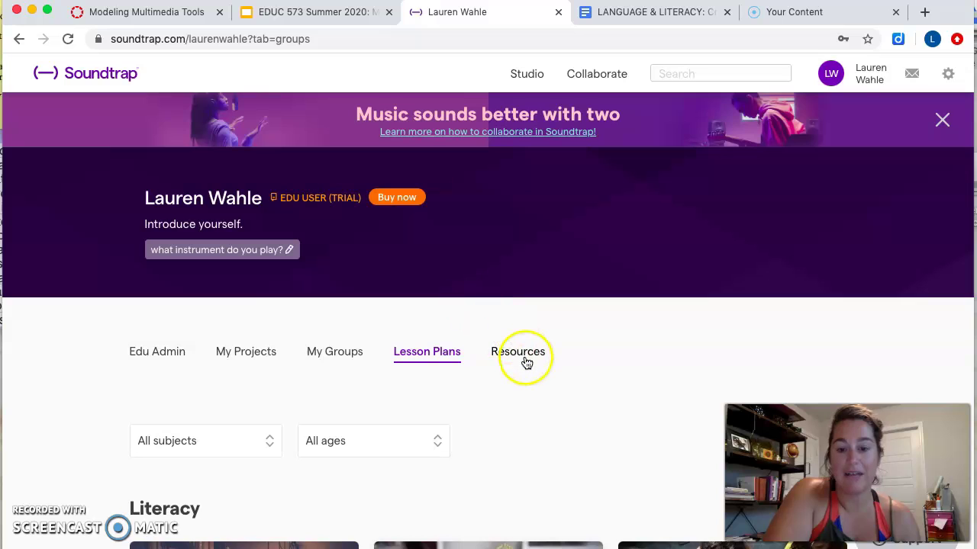
click(527, 73)
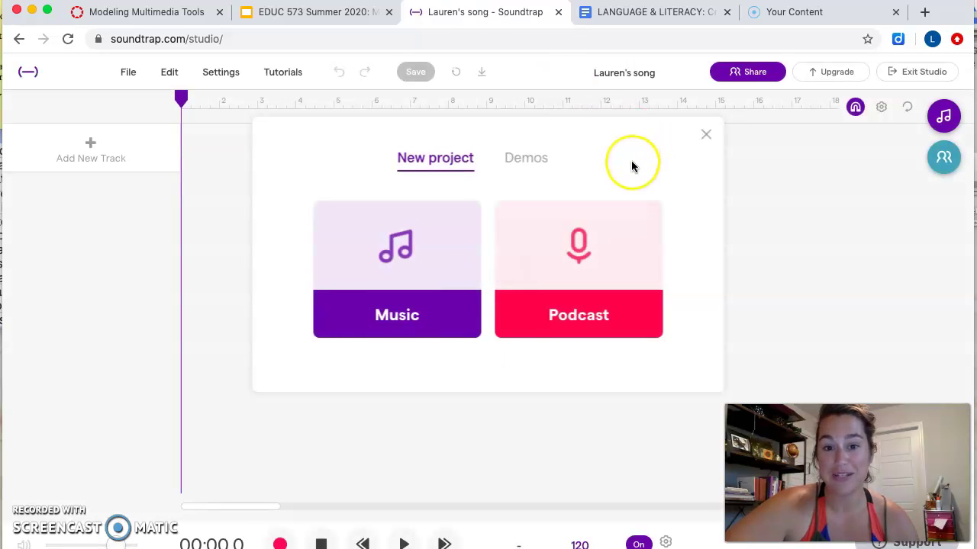
- Start a Podcast project and bring up the Add New Track dialog
click(545, 266)
click(562, 245)
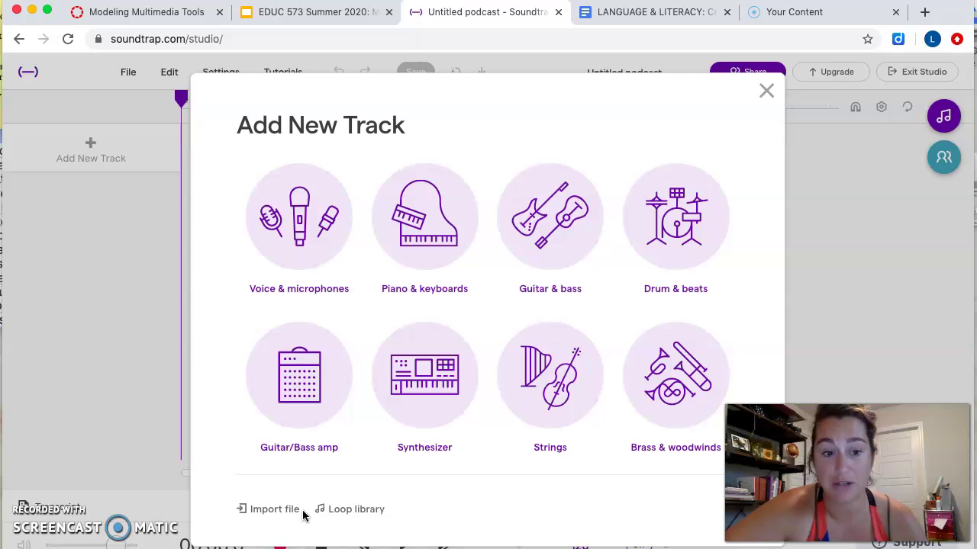
- Scroll the Loop library's 1182 Freesound sound results, then briefly view the File menu
click(356, 509)
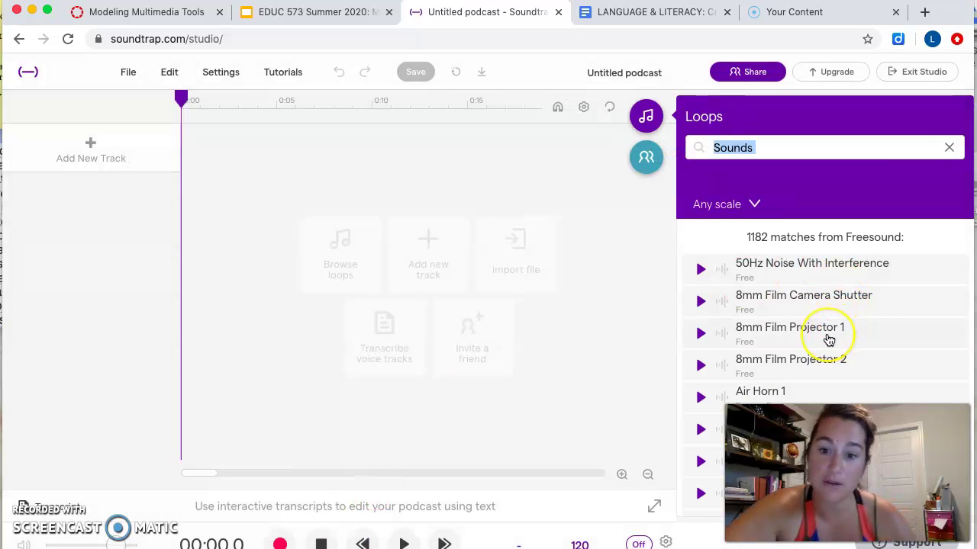
scroll(832, 339, down, 2)
scroll(828, 340, down, 3)
scroll(826, 336, up, 5)
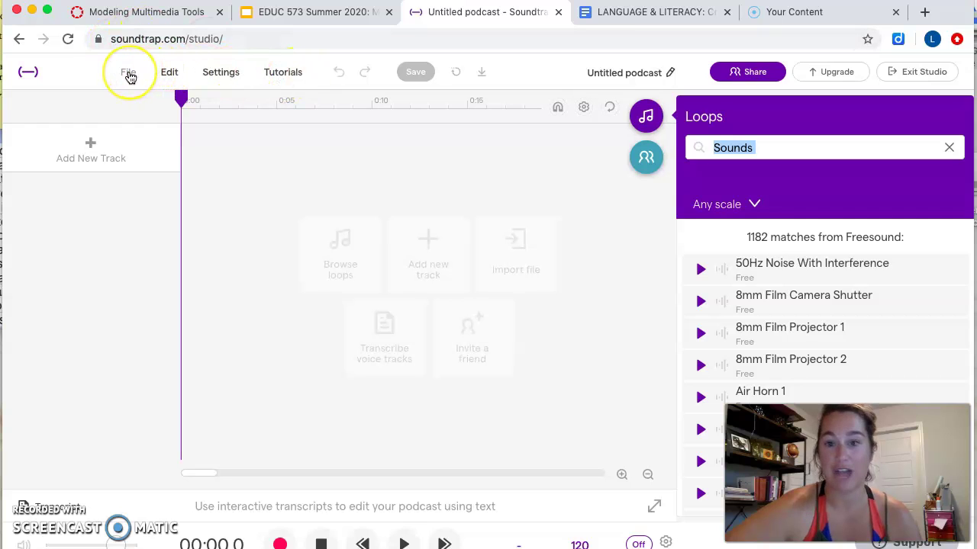
click(129, 73)
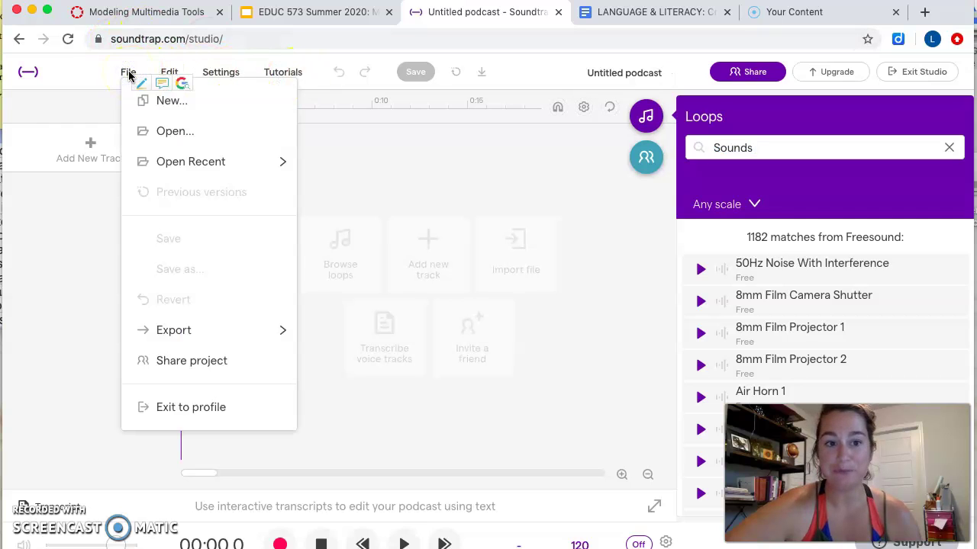
click(456, 147)
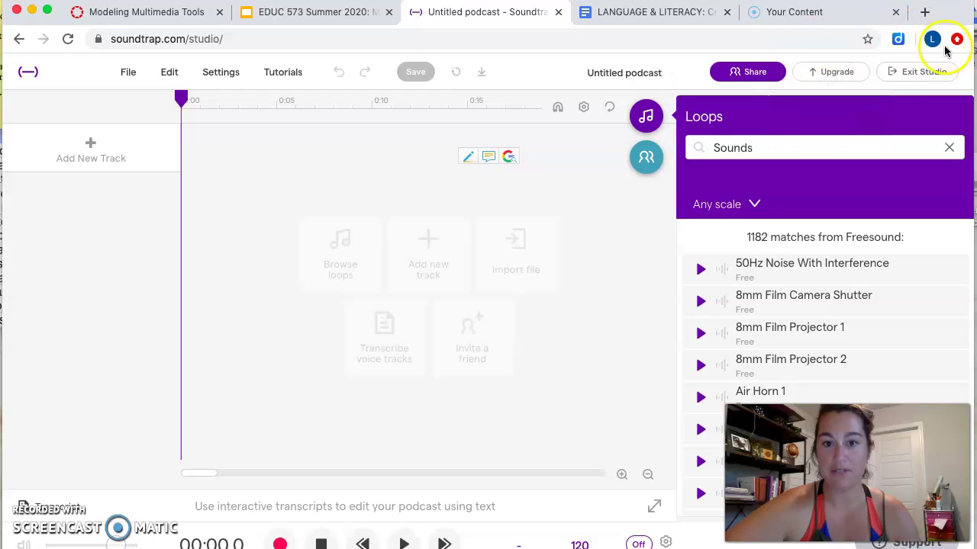
- Exit the studio and dismiss the Activate Your Account notice, landing on the teacher profile page
click(895, 73)
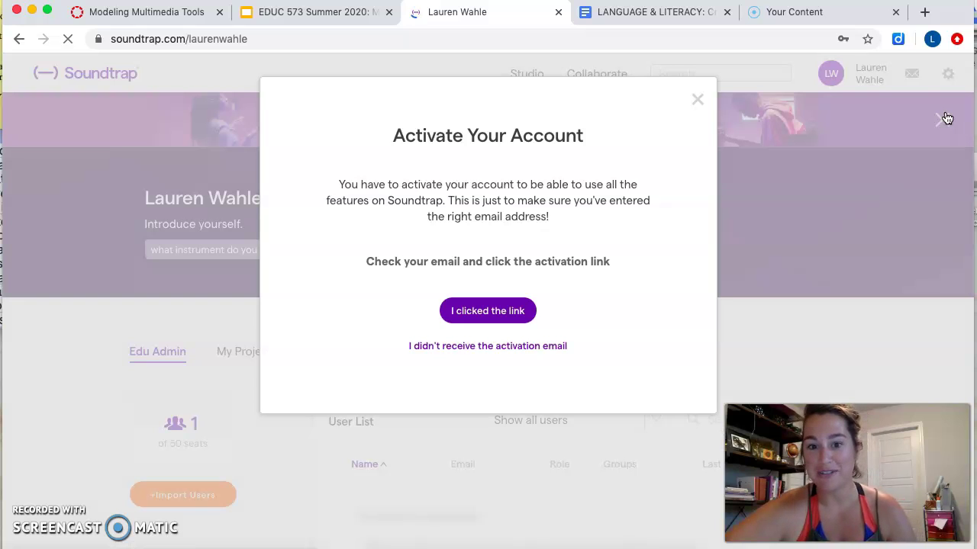
click(696, 99)
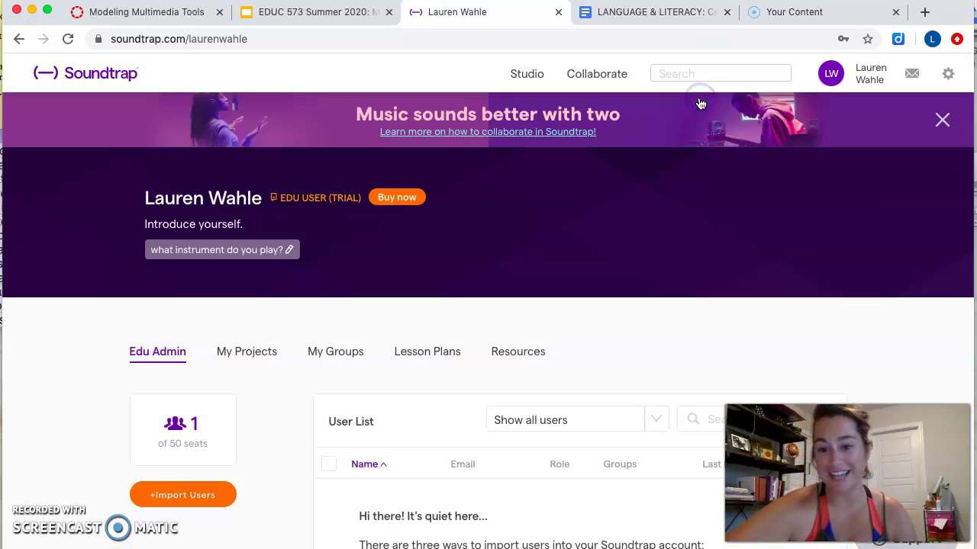
click(572, 240)
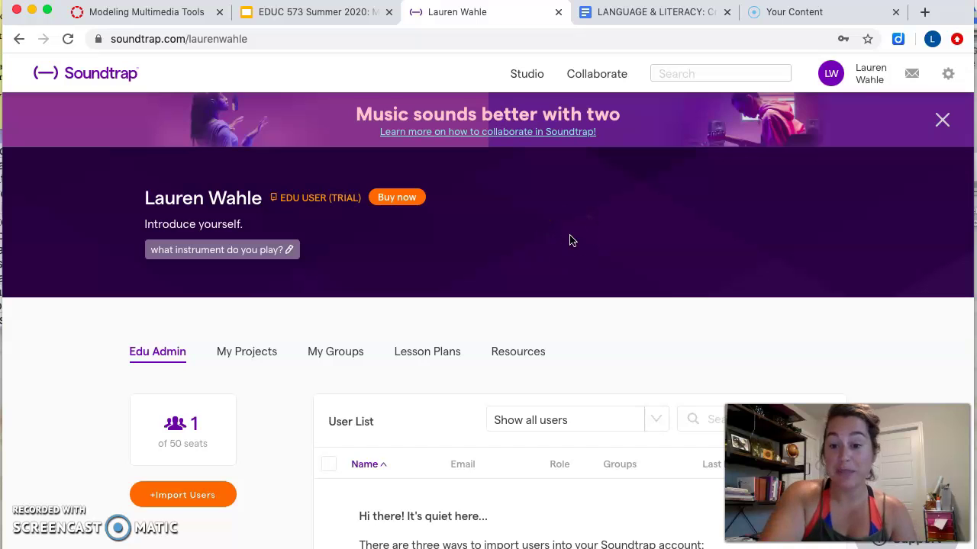